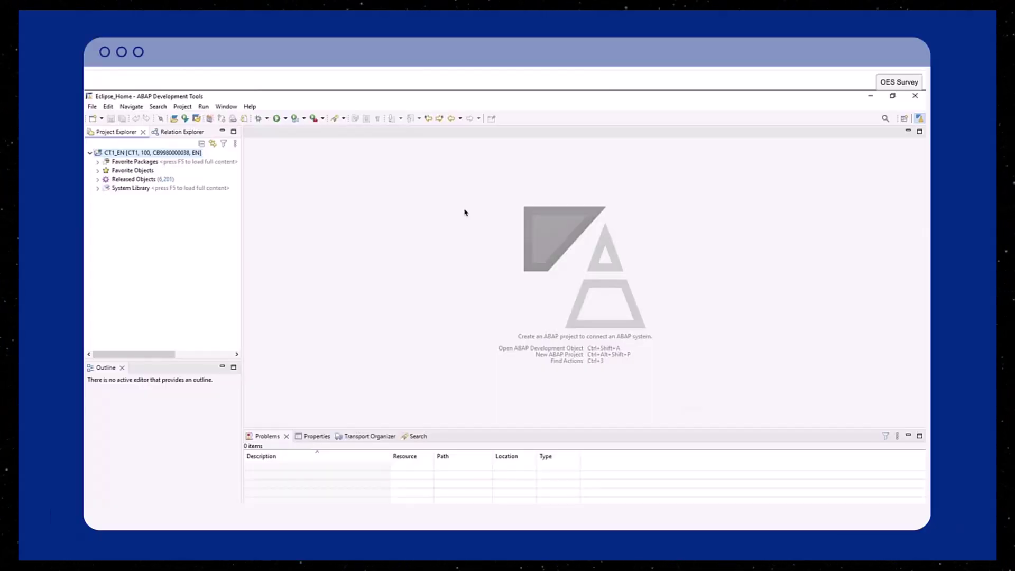
- Search actions for 'joule' and open the Joule (ABAP) chat view
click(885, 119)
text(joule)
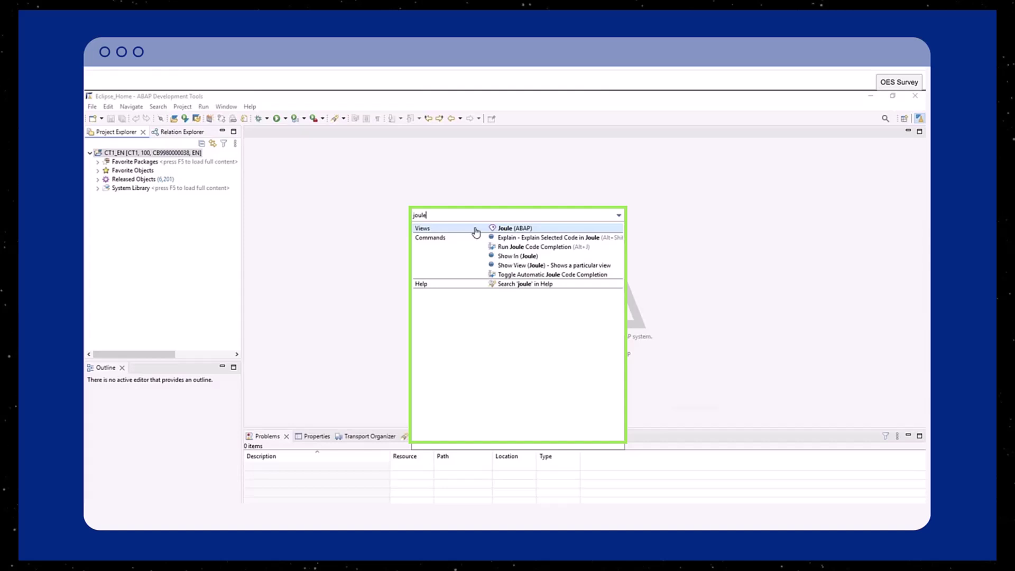
click(531, 230)
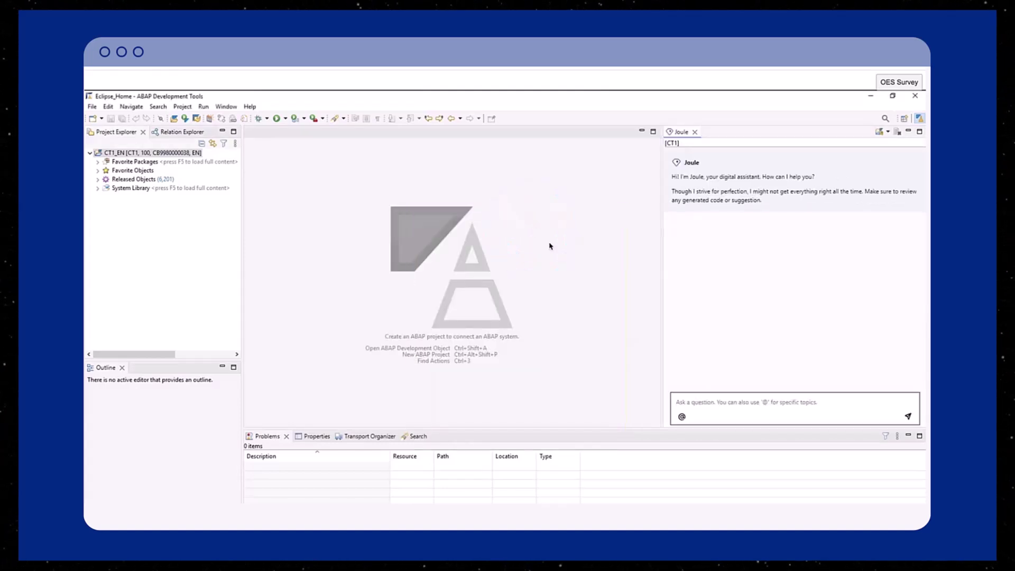
click(743, 172)
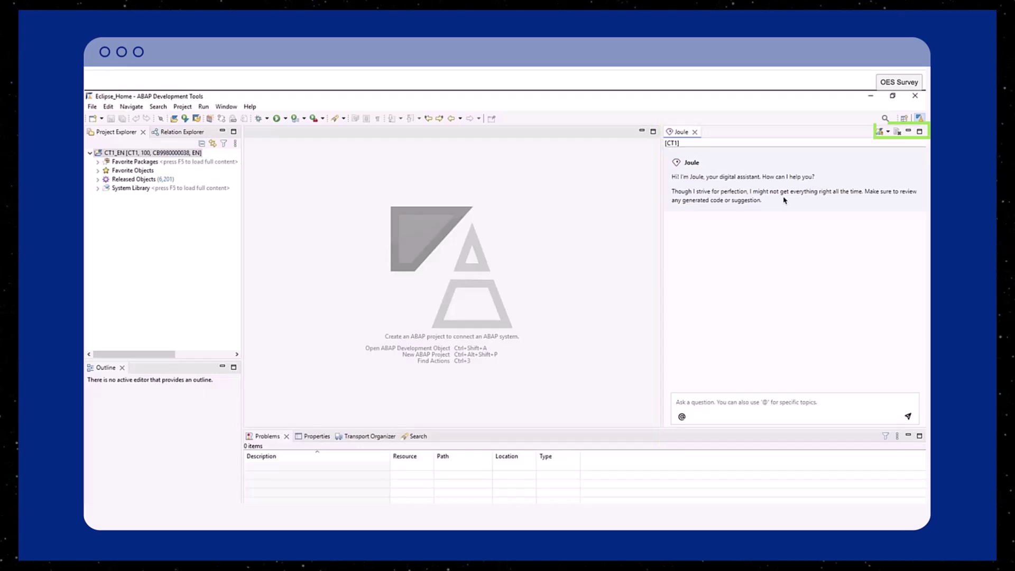
click(889, 132)
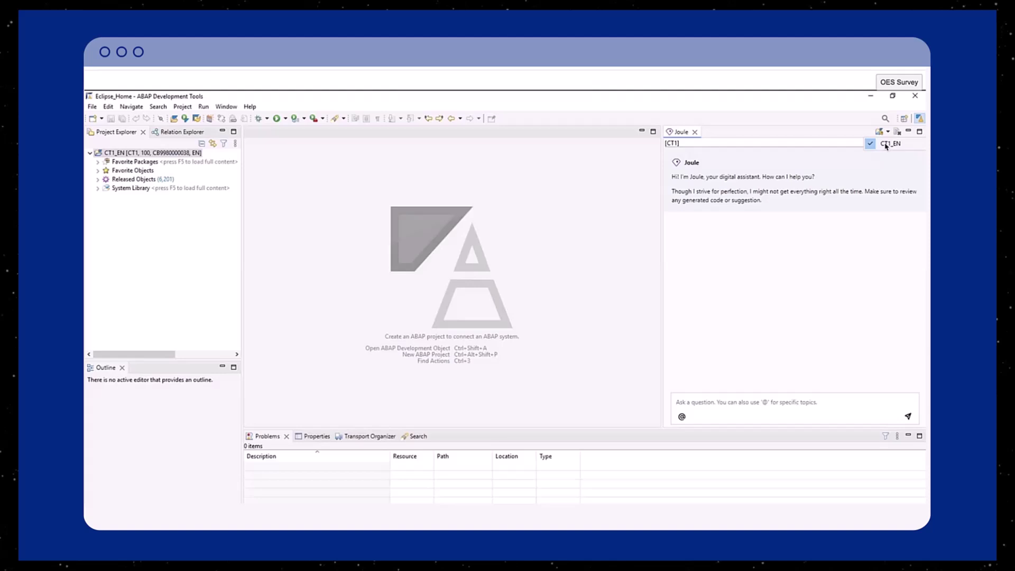
click(887, 145)
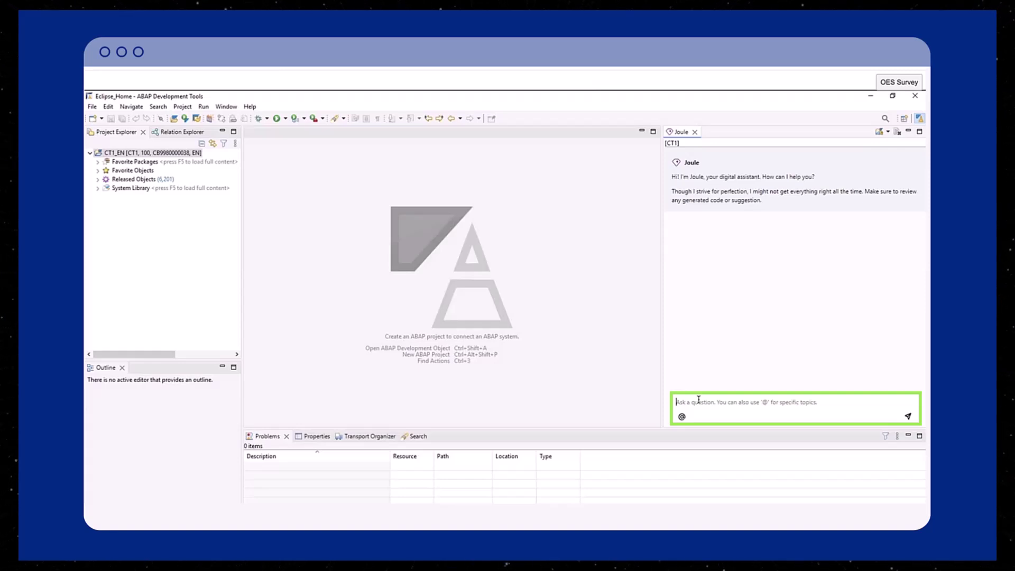
- Insert @ in Joule's question box to list the explain and aunit topics
click(681, 416)
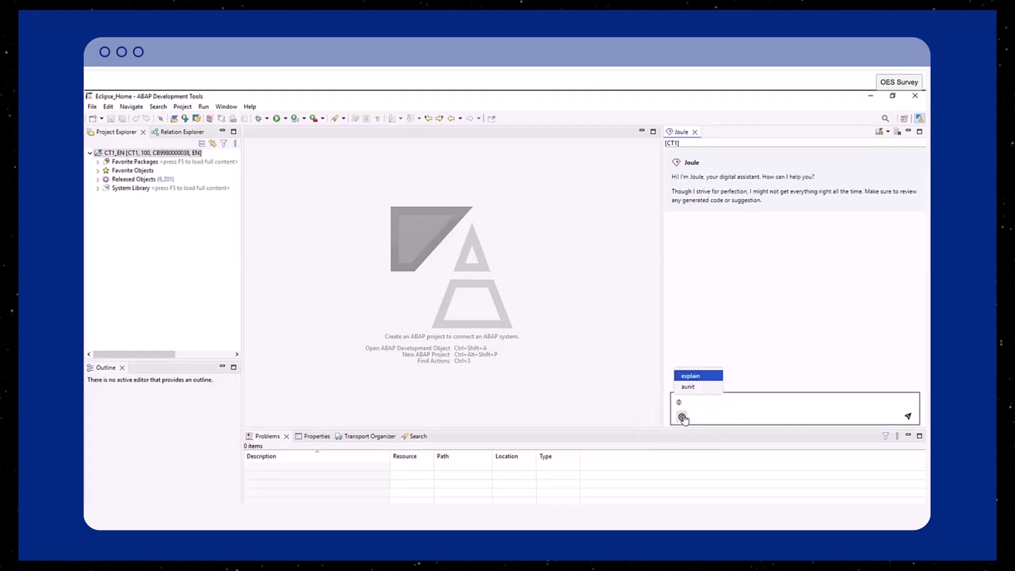